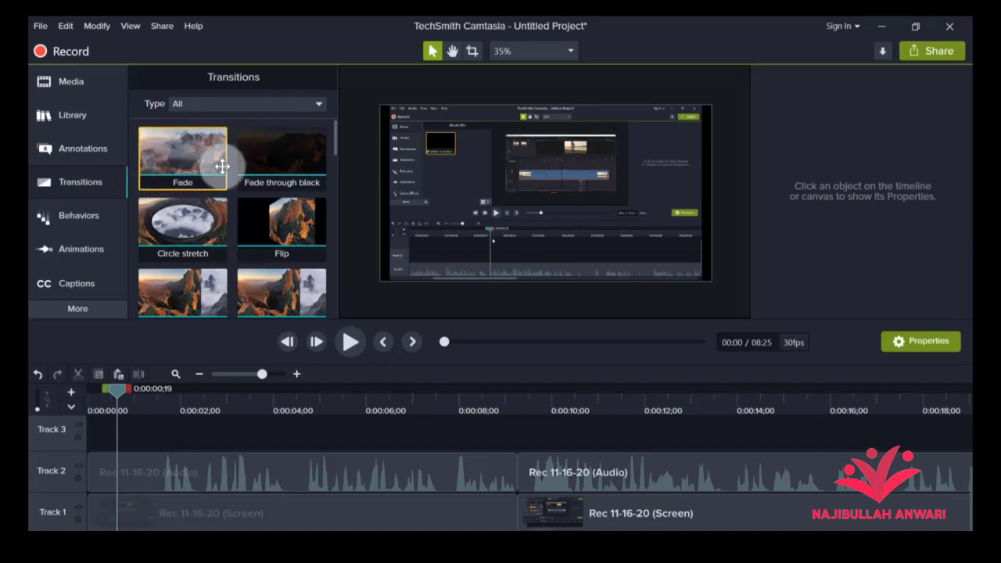
{"action": "left_click", "coordinate": [275, 165]}
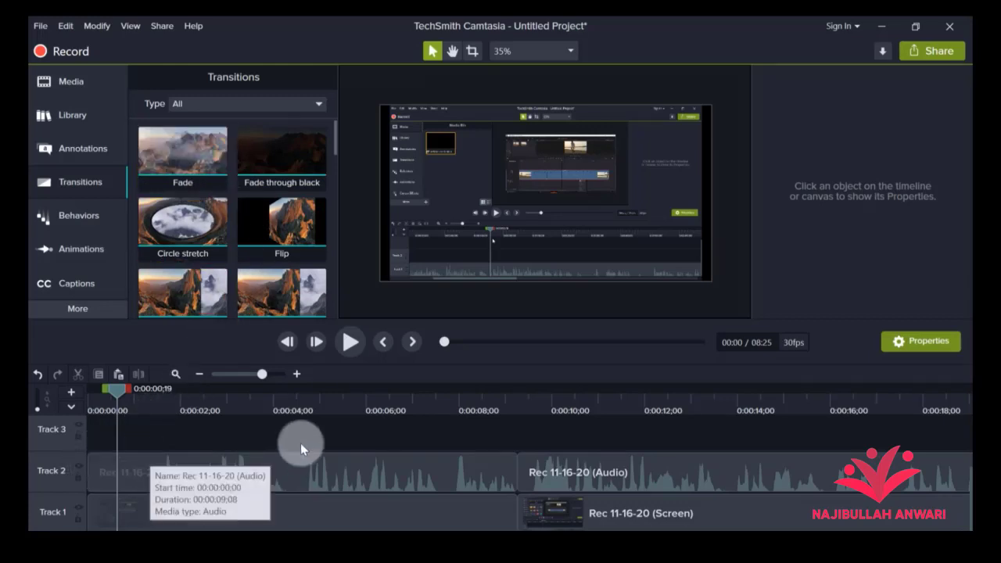
{"action": "left_click", "coordinate": [514, 477]}
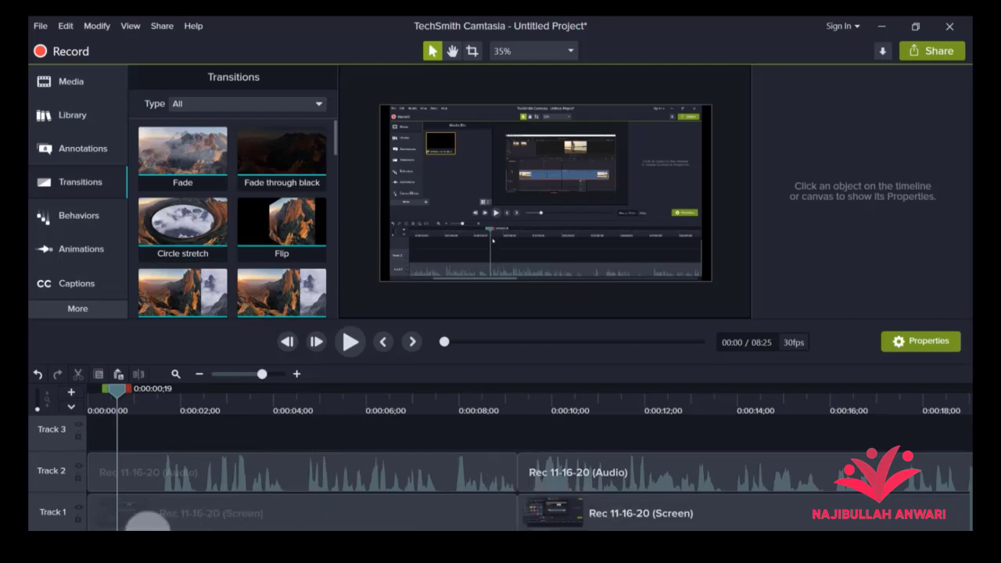
{"action": "left_click", "coordinate": [550, 477]}
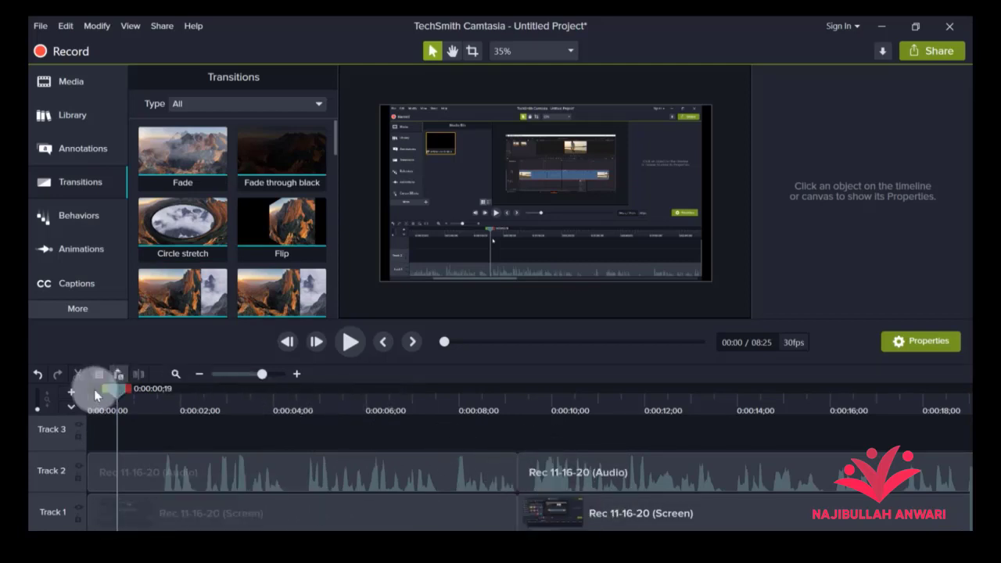
{"action": "left_click_drag", "start_coordinate": [116, 390], "coordinate": [136, 391]}
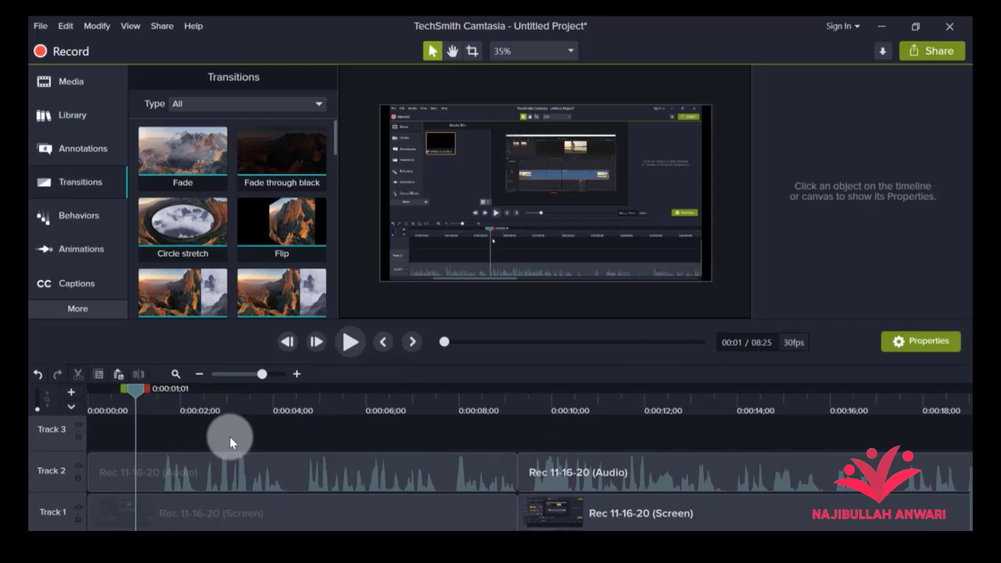
{"action": "left_click", "coordinate": [276, 154]}
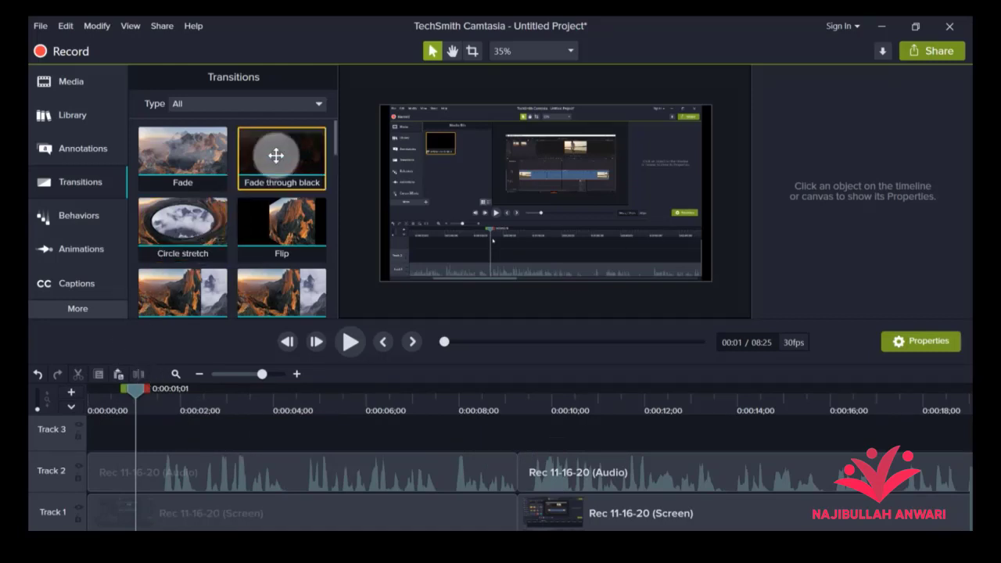
{"action": "left_click_drag", "start_coordinate": [276, 154], "coordinate": [104, 510]}
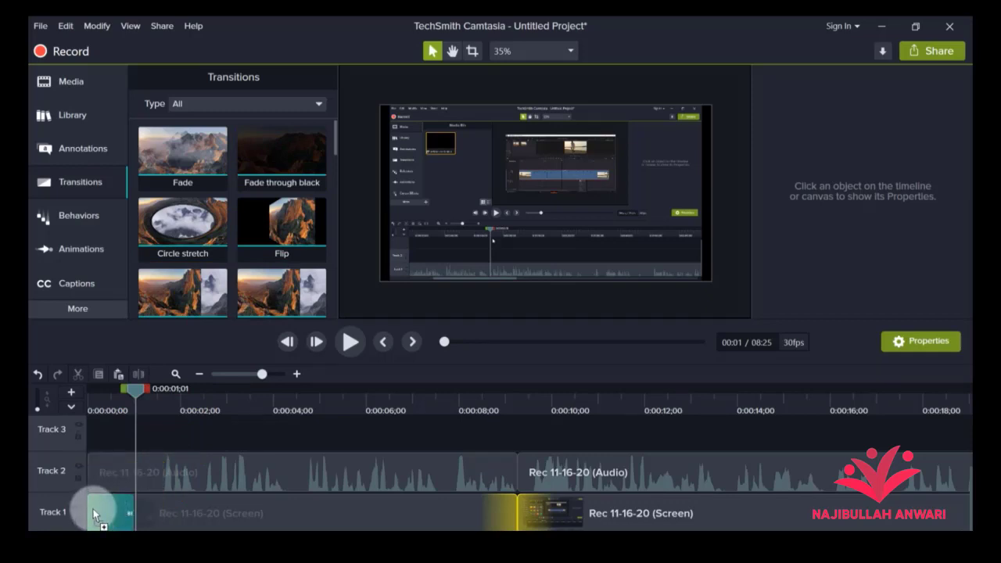
{"action": "left_click_drag", "start_coordinate": [221, 514], "coordinate": [297, 512]}
{"action": "left_click_drag", "start_coordinate": [203, 499], "coordinate": [274, 152]}
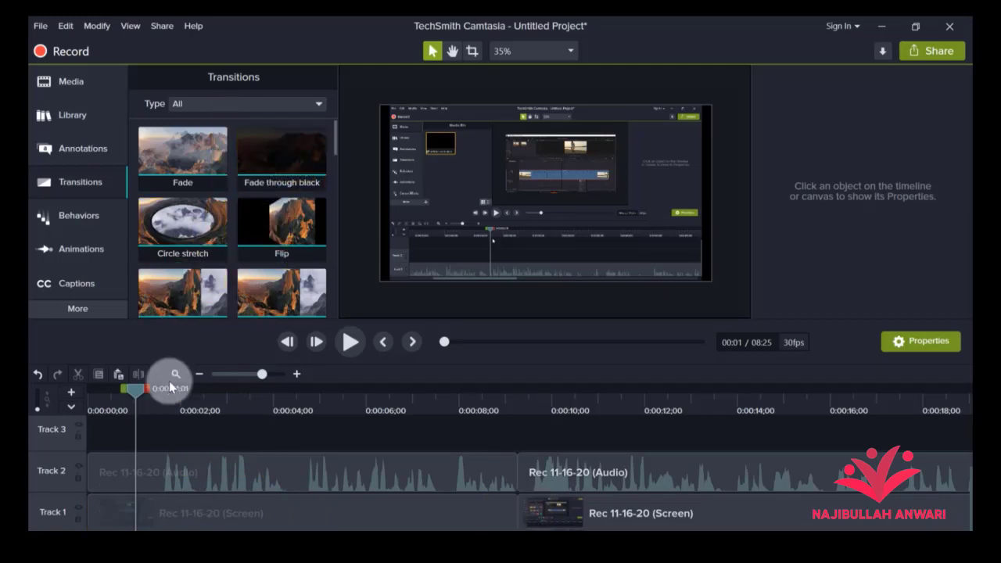
Add the Fade through black transition to both ends of the first screen recording clip on Track 1
{"action": "left_click", "coordinate": [260, 513]}
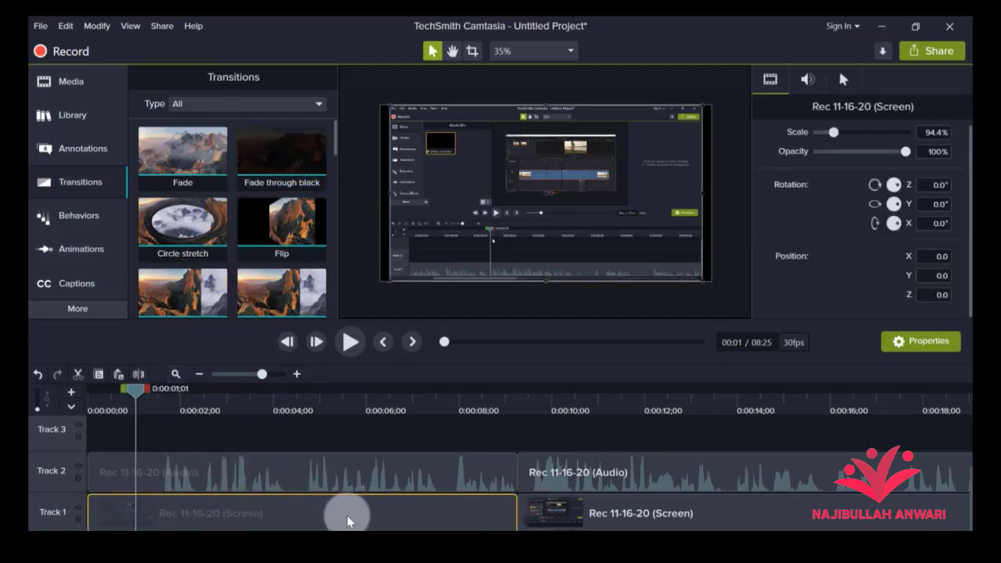
{"action": "left_click", "coordinate": [269, 150]}
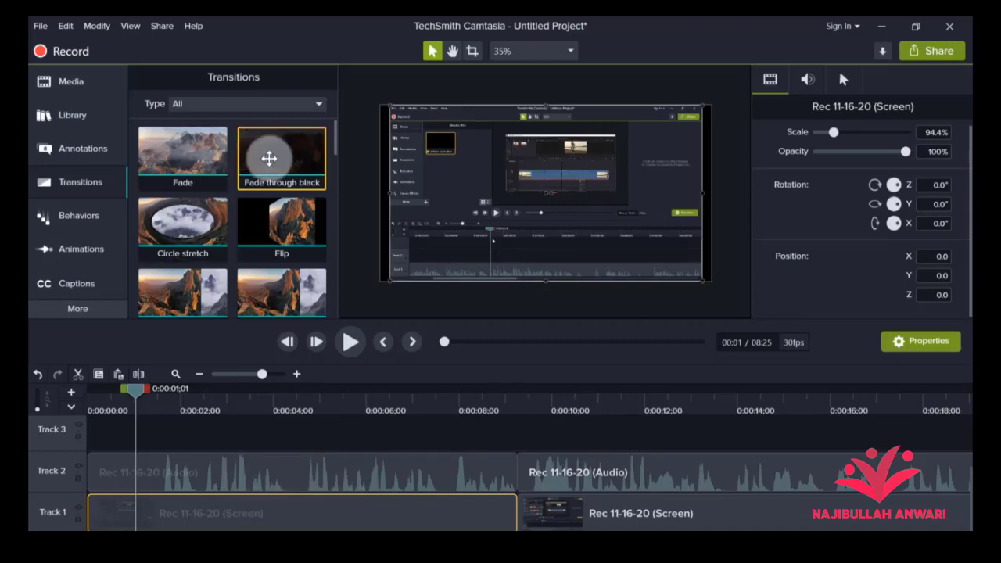
{"action": "right_click", "coordinate": [271, 161]}
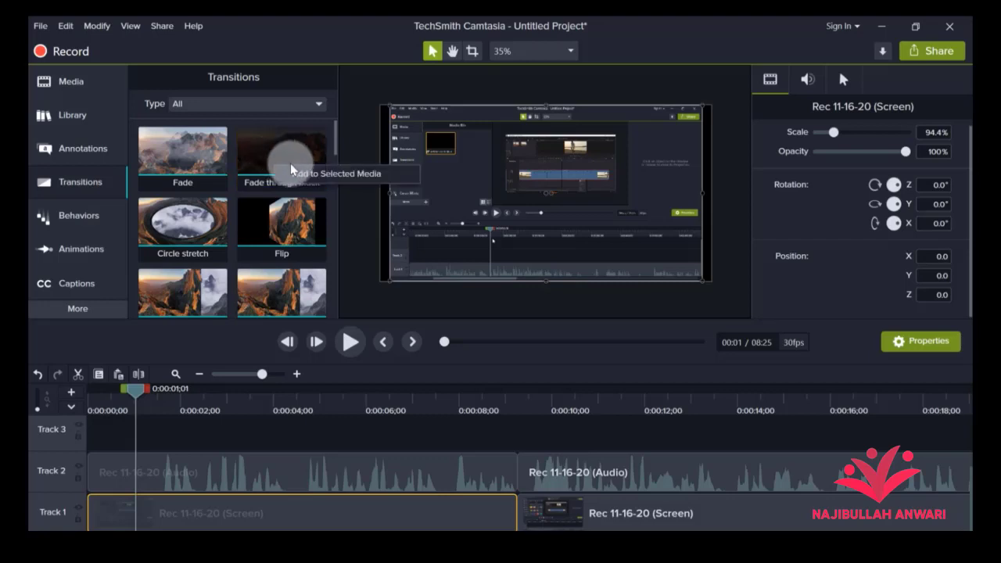
{"action": "left_click", "coordinate": [309, 173]}
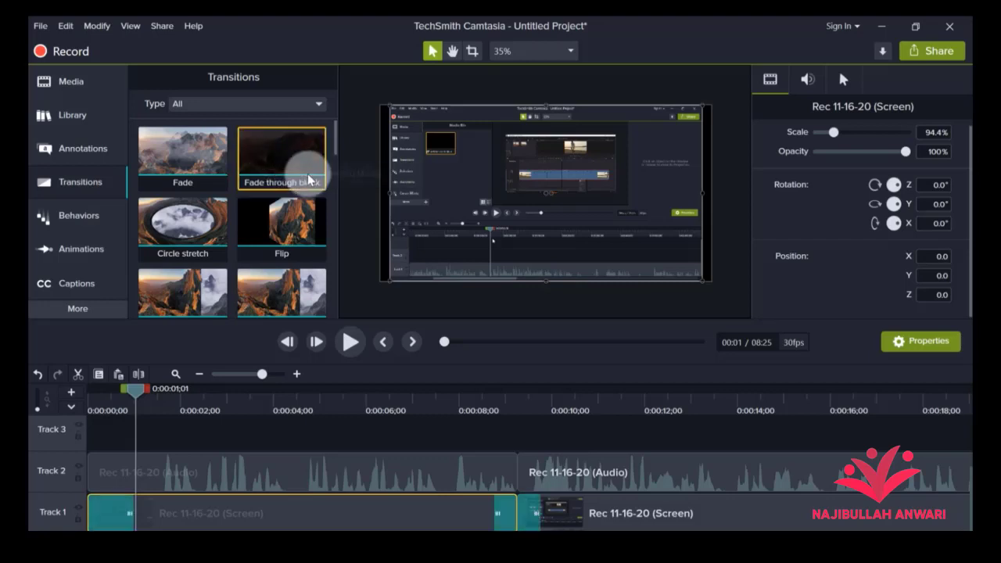
Play the timeline from the beginning to preview the Fade through black transition on the first clip
{"action": "left_click", "coordinate": [119, 398]}
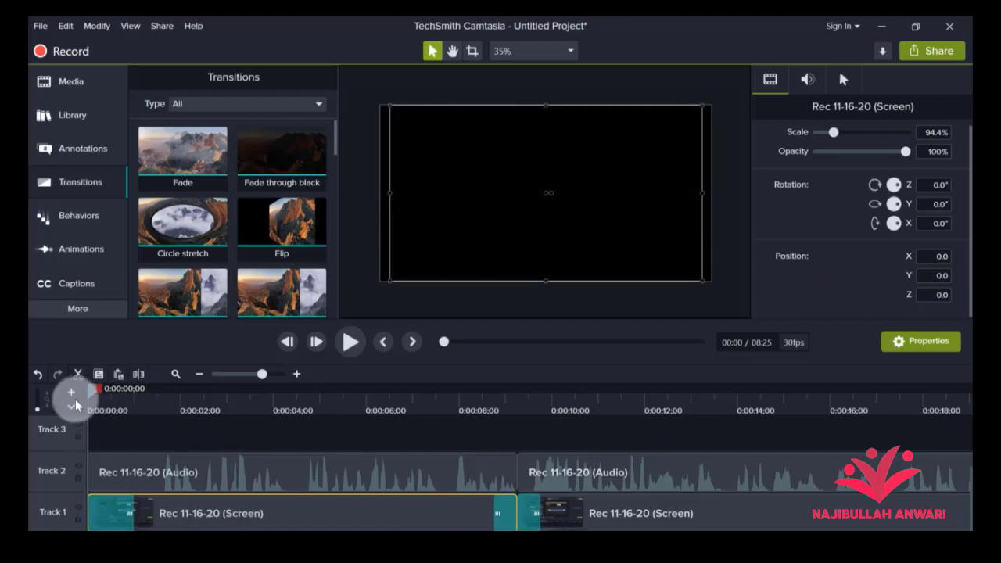
{"action": "key", "text": "space"}
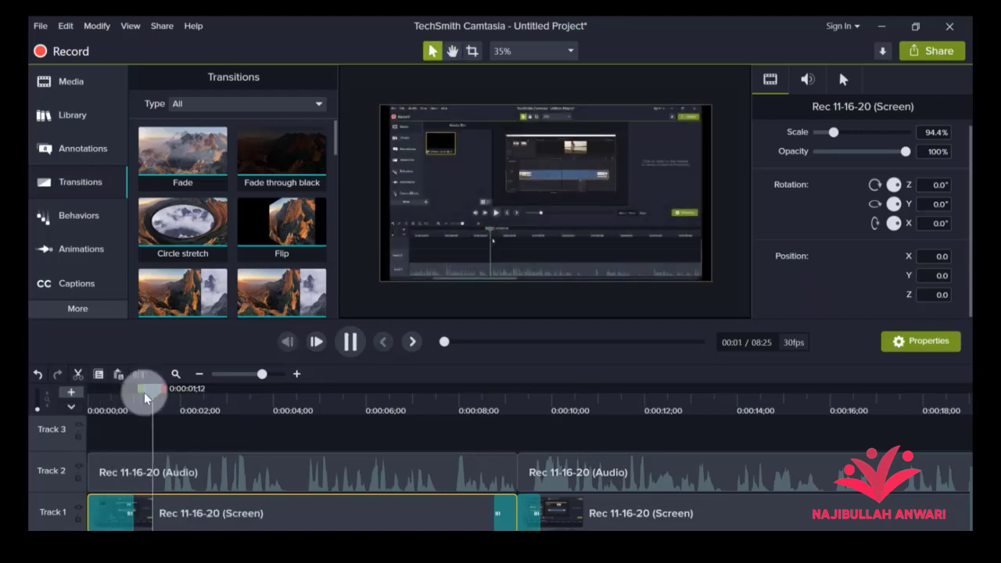
{"action": "left_click_drag", "start_coordinate": [177, 397], "coordinate": [197, 415]}
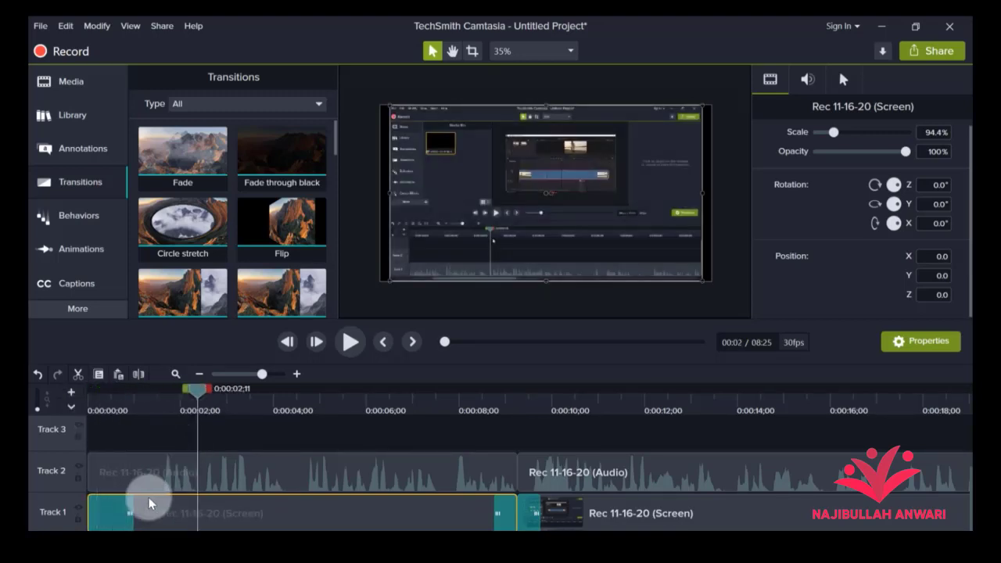
{"action": "left_click", "coordinate": [184, 401]}
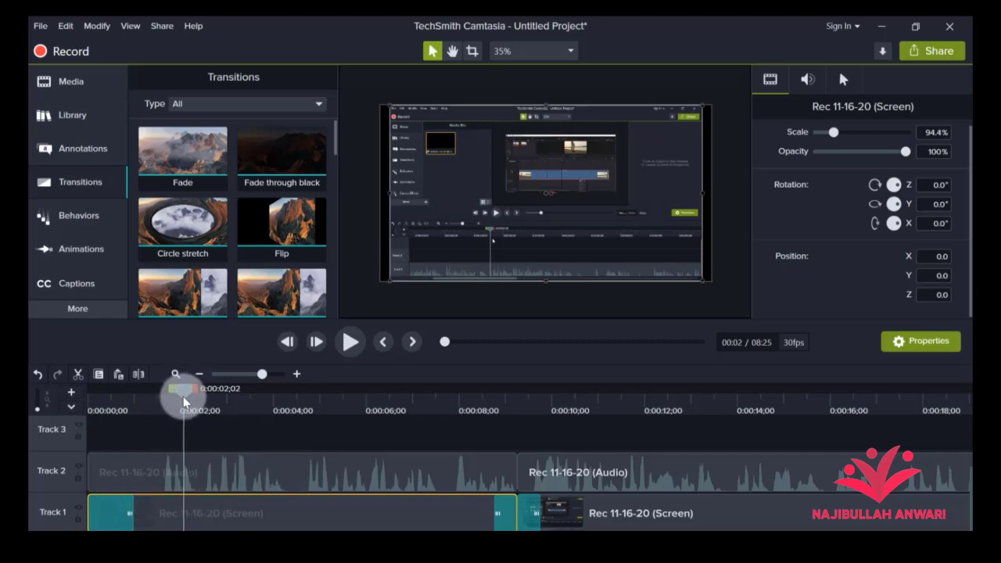
Check the default transition duration in the timing preferences and close the preferences
{"action": "left_click", "coordinate": [112, 516]}
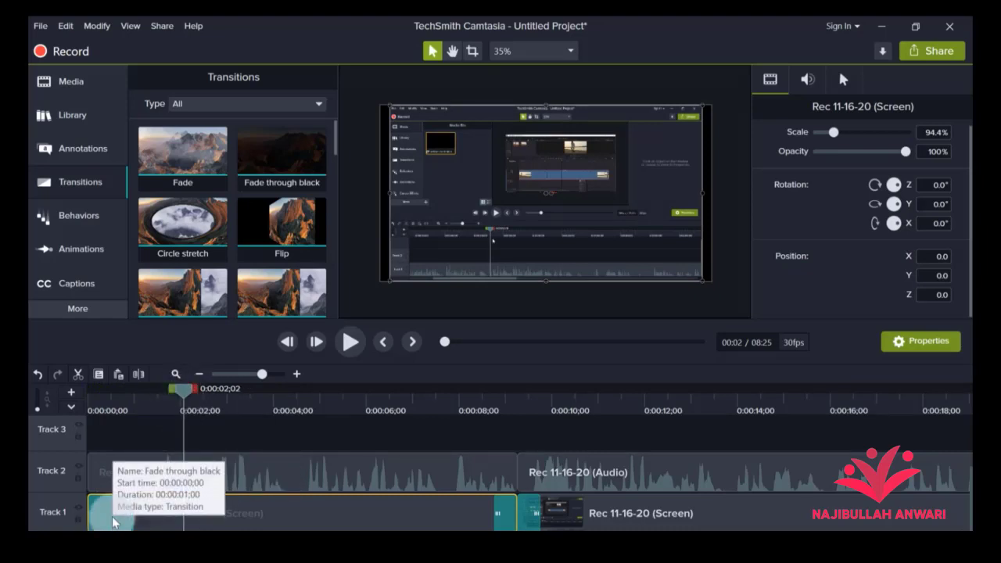
{"action": "left_click", "coordinate": [69, 28]}
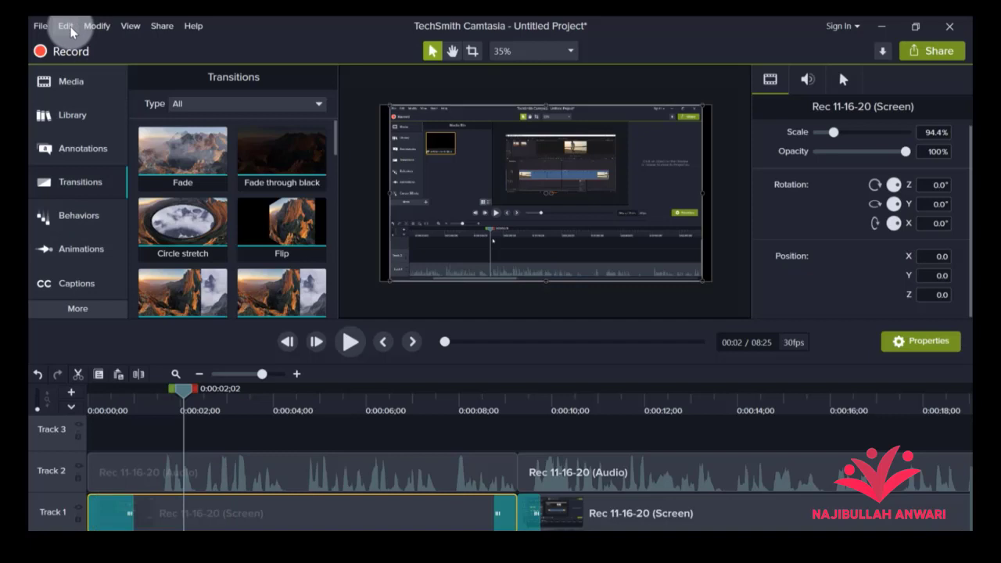
{"action": "left_click", "coordinate": [111, 442]}
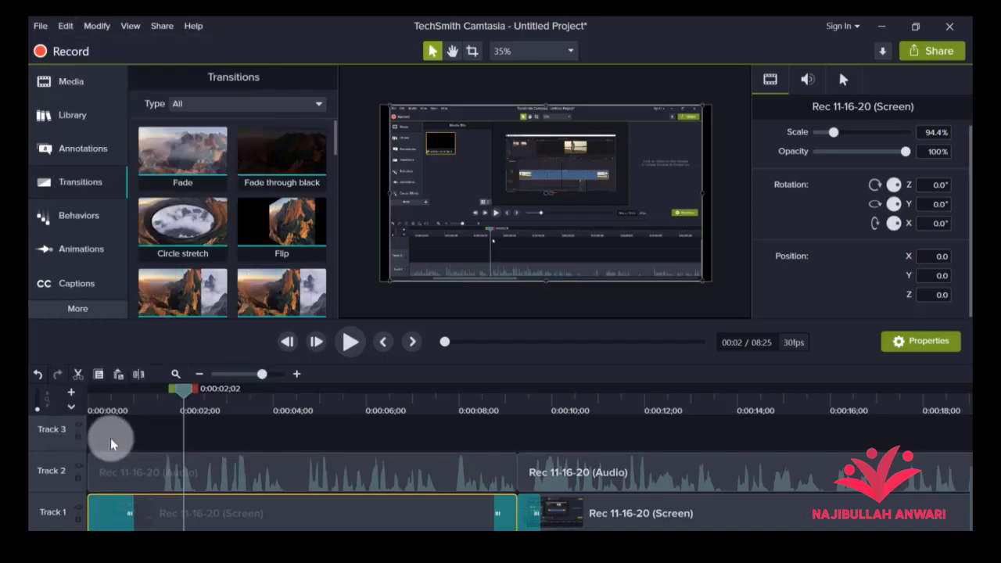
{"action": "left_click", "coordinate": [402, 174]}
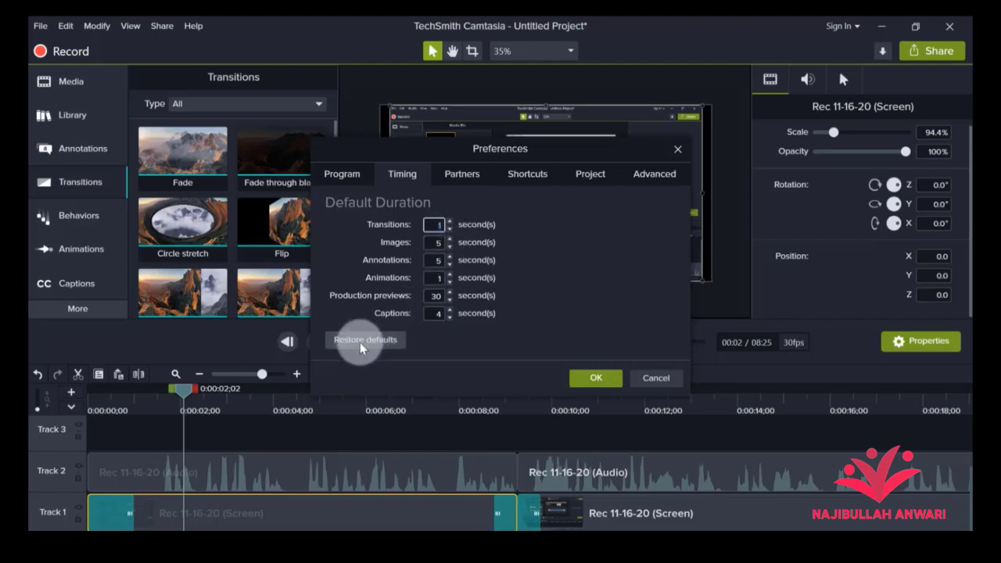
{"action": "left_click", "coordinate": [444, 228]}
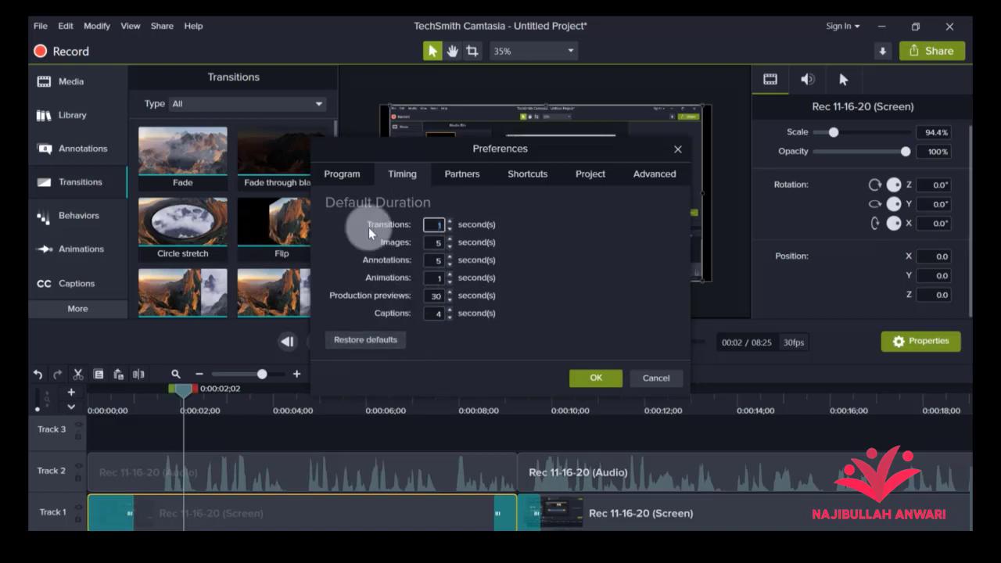
{"action": "left_click", "coordinate": [587, 377]}
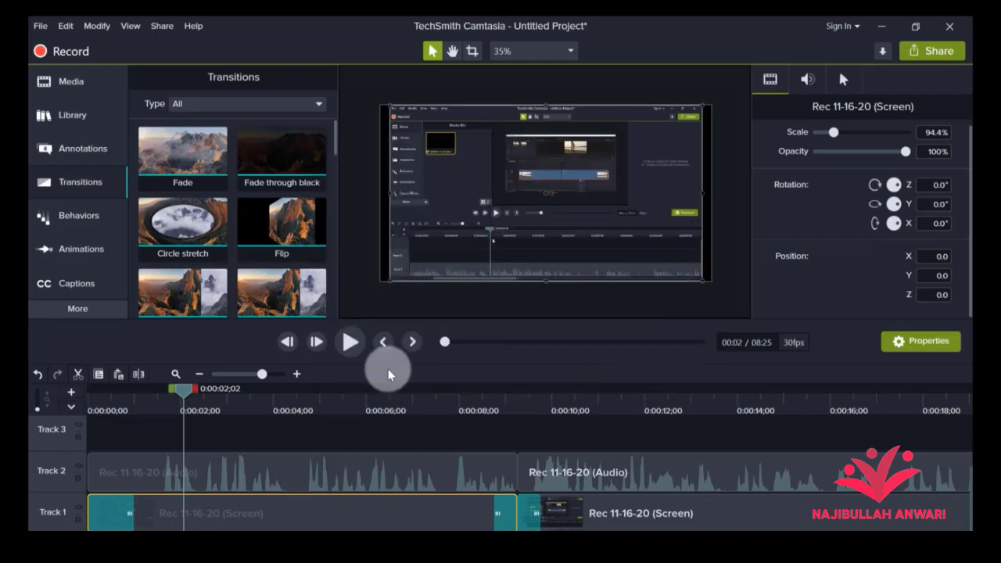
Add a Spotlight annotation on Track 3 starting at about 3 seconds and fit it over the embedded video preview on the canvas
{"action": "left_click_drag", "start_coordinate": [183, 389], "coordinate": [274, 395]}
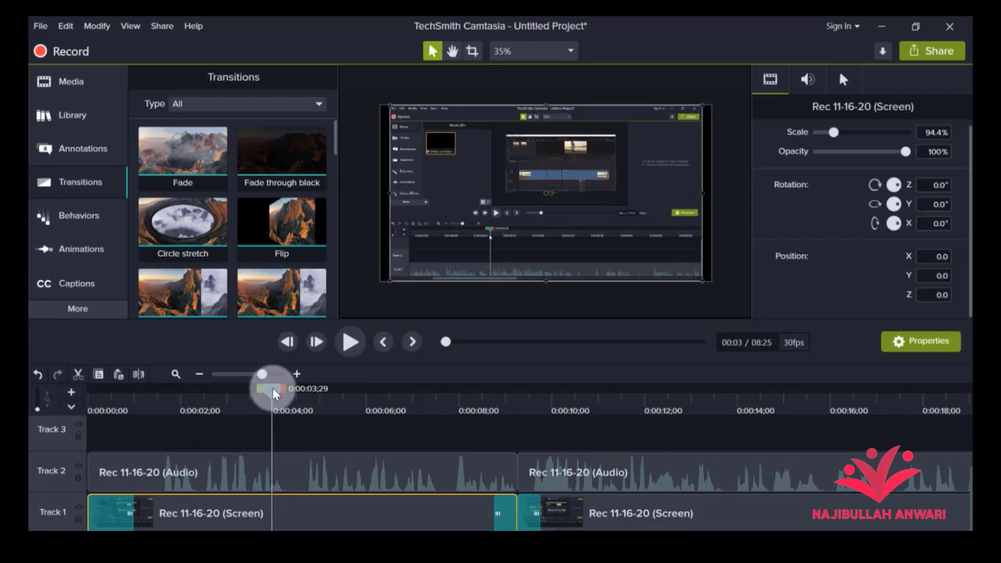
{"action": "left_click_drag", "start_coordinate": [274, 395], "coordinate": [246, 395]}
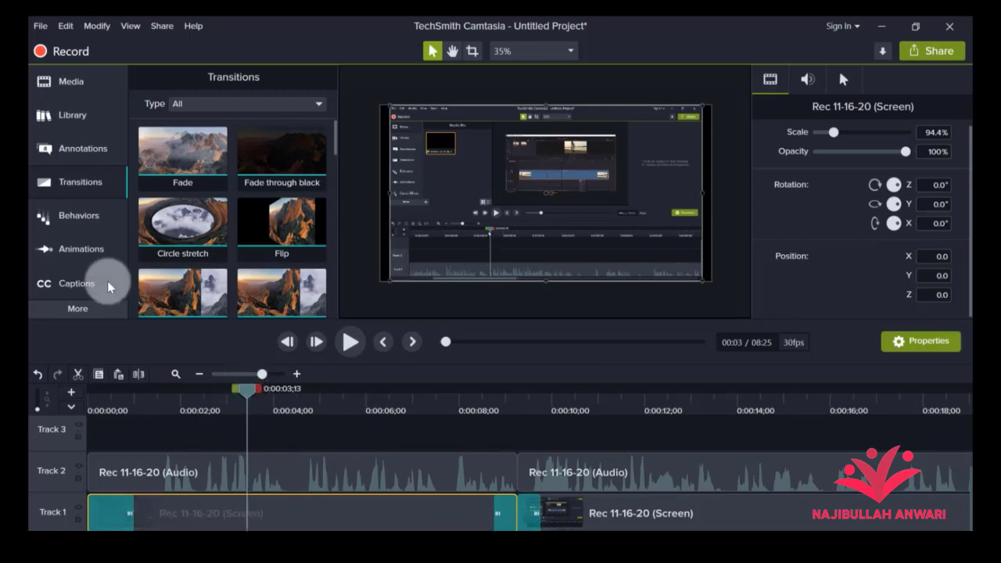
{"action": "left_click", "coordinate": [82, 148]}
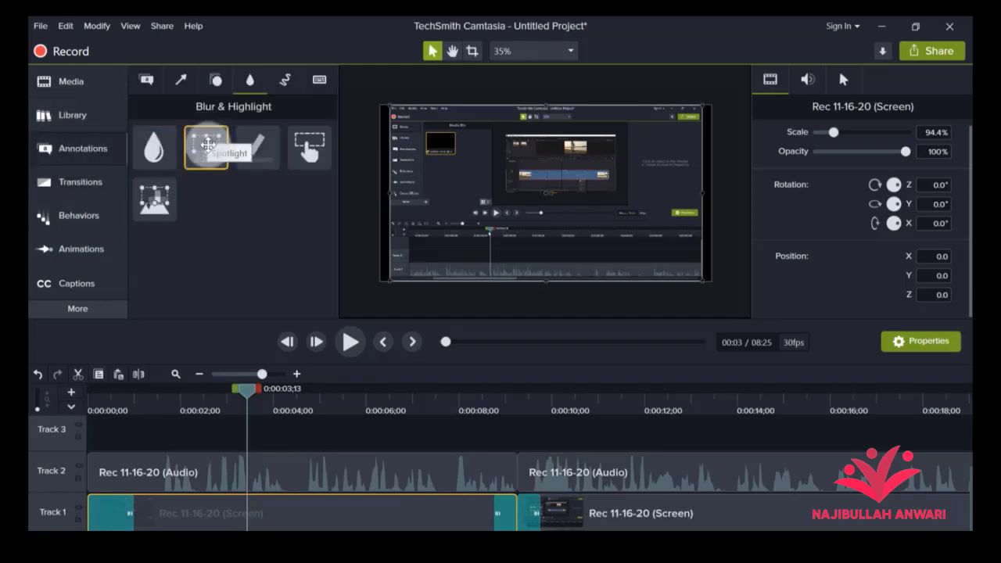
{"action": "mouse_move", "coordinate": [207, 145]}
{"action": "left_mouse_down"}
{"action": "mouse_move", "coordinate": [324, 292]}
{"action": "mouse_move", "coordinate": [402, 431]}
{"action": "mouse_move", "coordinate": [305, 429]}
{"action": "left_mouse_up"}
{"action": "left_click_drag", "start_coordinate": [370, 439], "coordinate": [280, 482]}
{"action": "left_click_drag", "start_coordinate": [548, 201], "coordinate": [619, 156]}
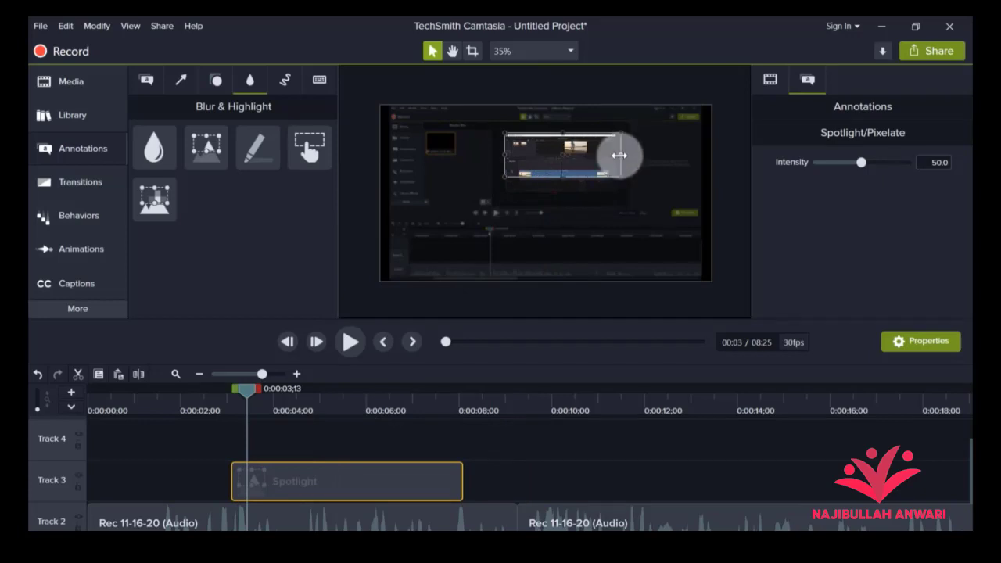
{"action": "left_click_drag", "start_coordinate": [562, 175], "coordinate": [561, 199]}
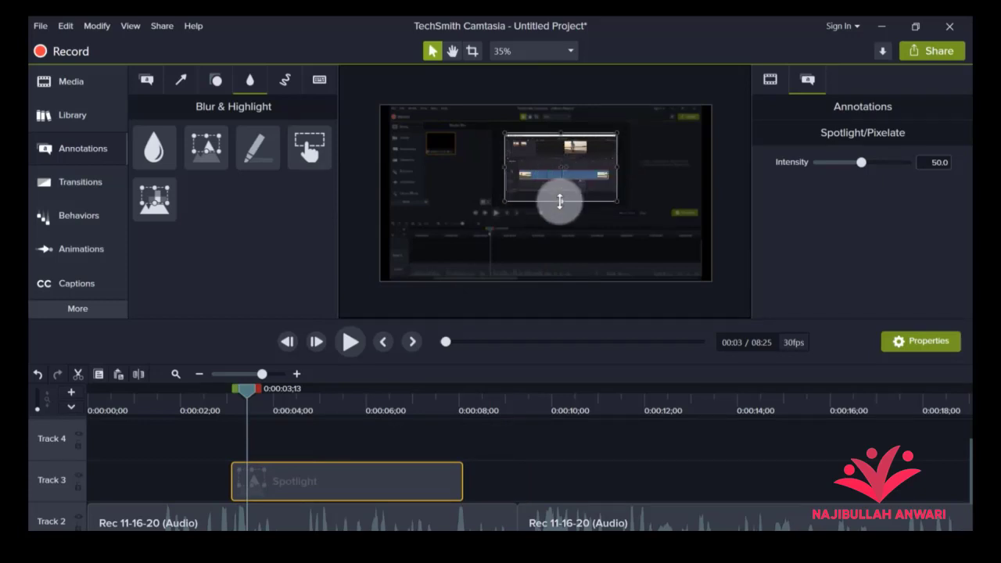
Play the timeline from about 2.5 seconds to preview how the spotlight appears
{"action": "left_click_drag", "start_coordinate": [244, 390], "coordinate": [203, 396]}
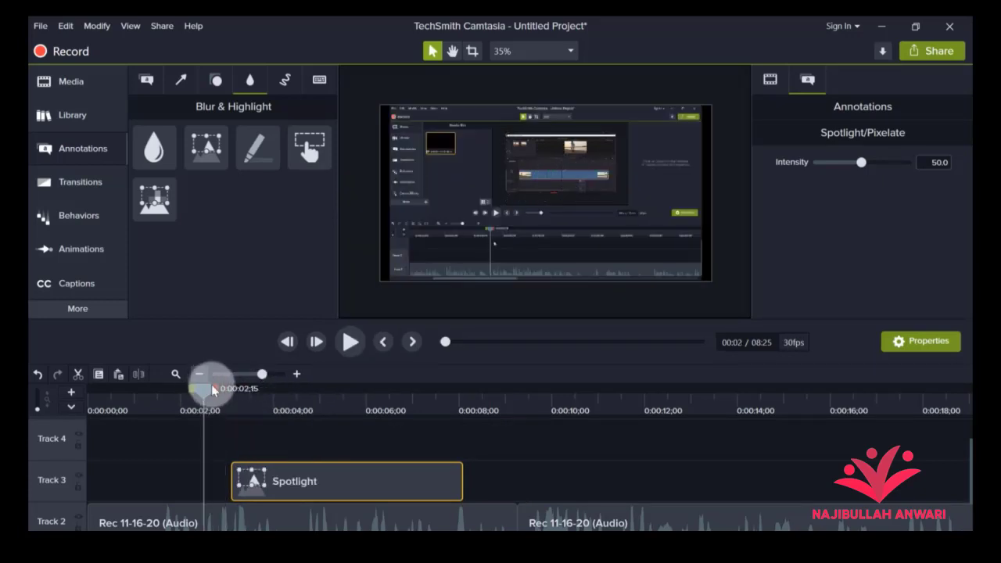
{"action": "key", "text": "space"}
{"action": "left_click", "coordinate": [477, 212]}
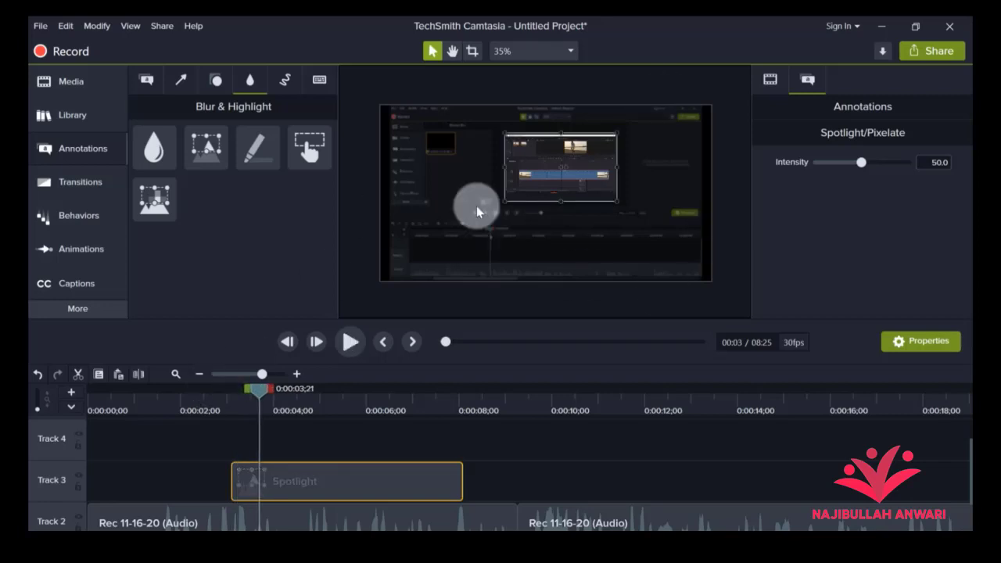
{"action": "left_click_drag", "start_coordinate": [261, 388], "coordinate": [220, 391]}
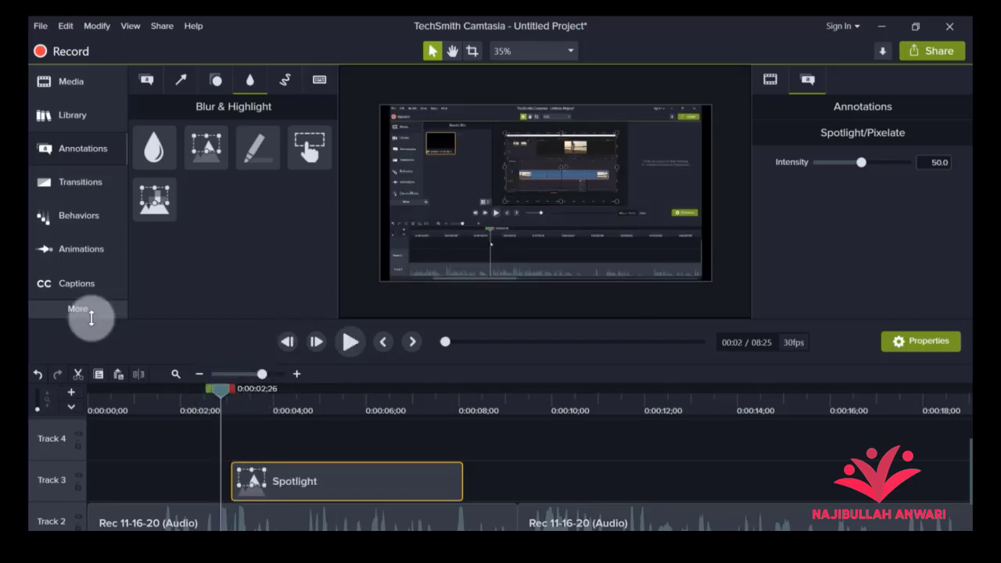
Add a Fade transition to the start of the Spotlight annotation on Track 3 and preview it
{"action": "left_click", "coordinate": [65, 182]}
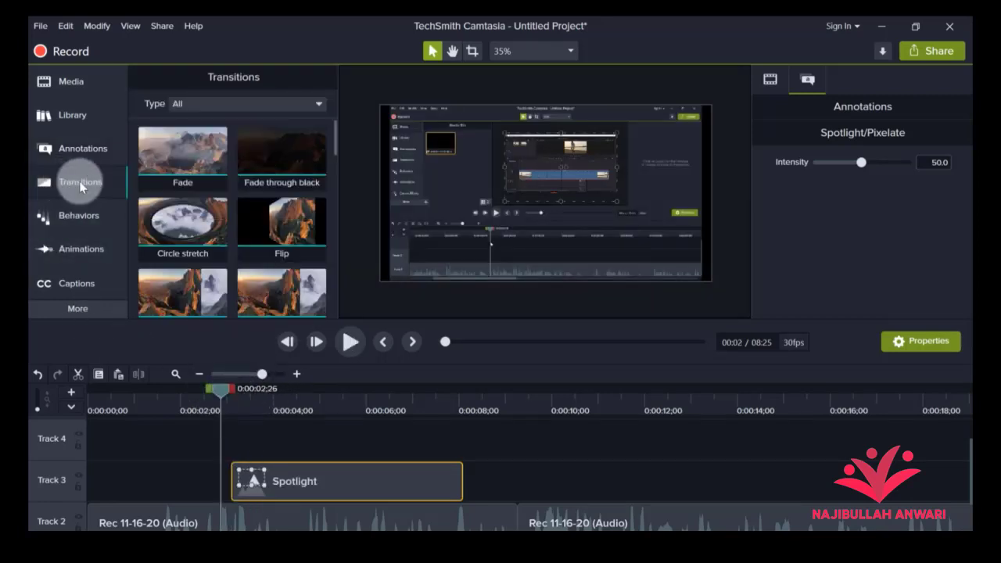
{"action": "left_click_drag", "start_coordinate": [179, 149], "coordinate": [242, 477]}
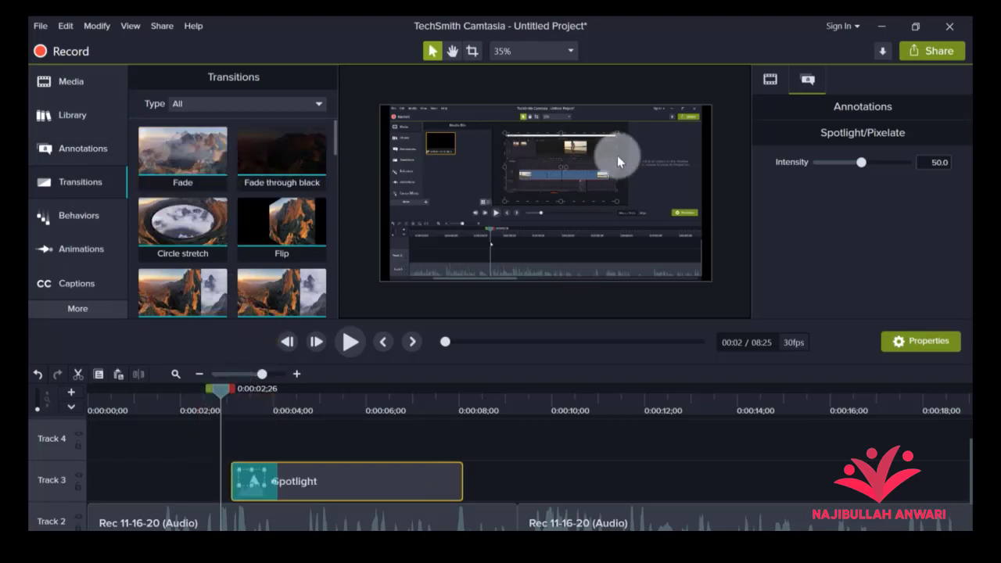
{"action": "key", "text": "space"}
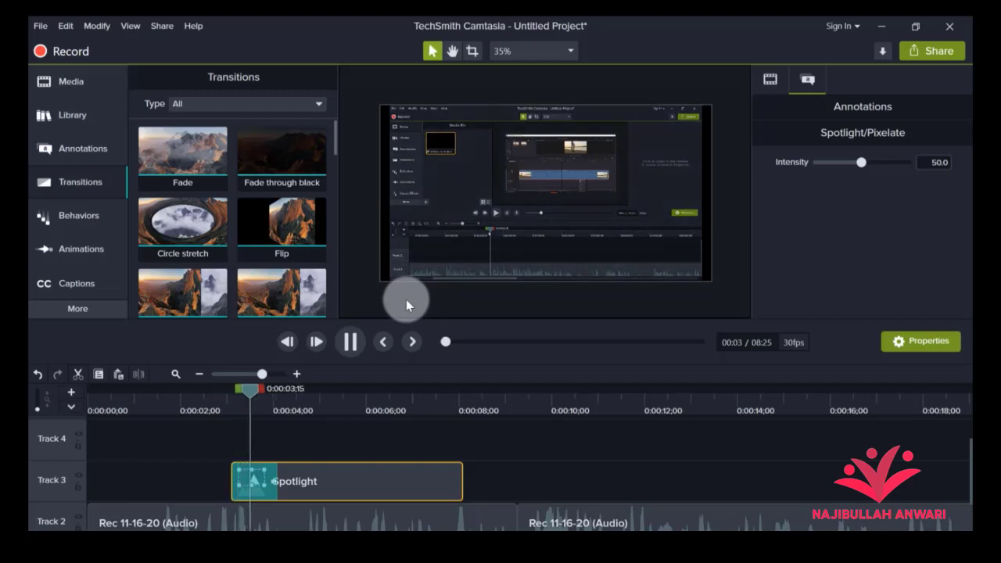
{"action": "left_click", "coordinate": [307, 388]}
{"action": "left_click_drag", "start_coordinate": [306, 388], "coordinate": [223, 389]}
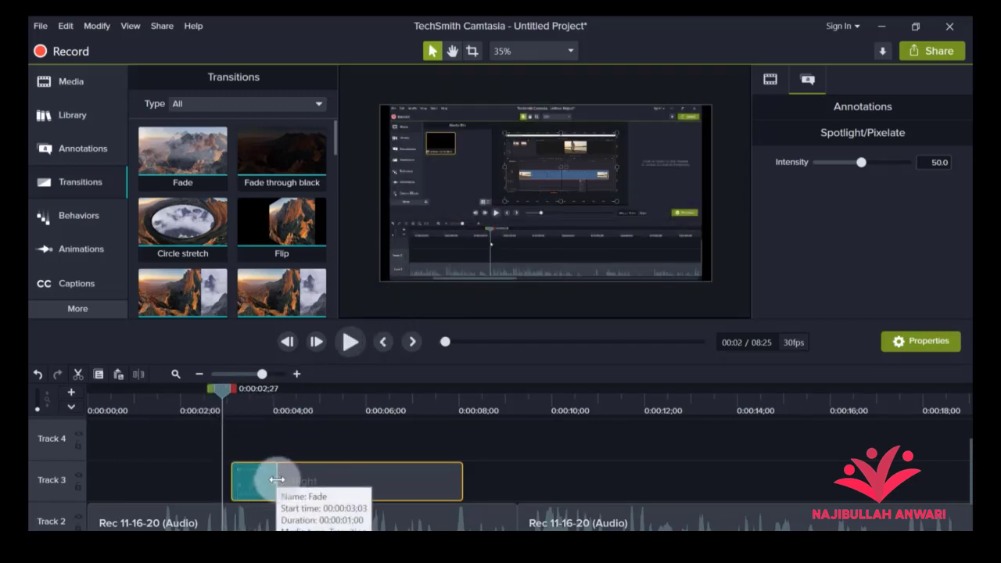
Shorten the Fade transition at the start of the Spotlight annotation and play it back
{"action": "mouse_move", "coordinate": [277, 479]}
{"action": "left_mouse_down"}
{"action": "mouse_move", "coordinate": [258, 485]}
{"action": "mouse_move", "coordinate": [343, 487]}
{"action": "mouse_move", "coordinate": [265, 482]}
{"action": "left_mouse_up"}
{"action": "key", "text": "space"}
{"action": "left_click_drag", "start_coordinate": [286, 387], "coordinate": [197, 397]}
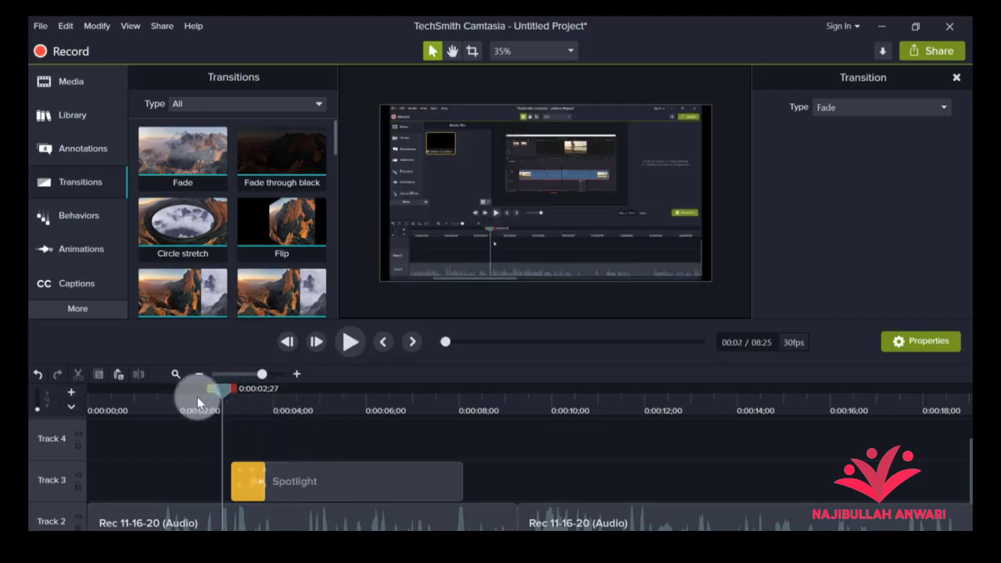
{"action": "key", "text": "space"}
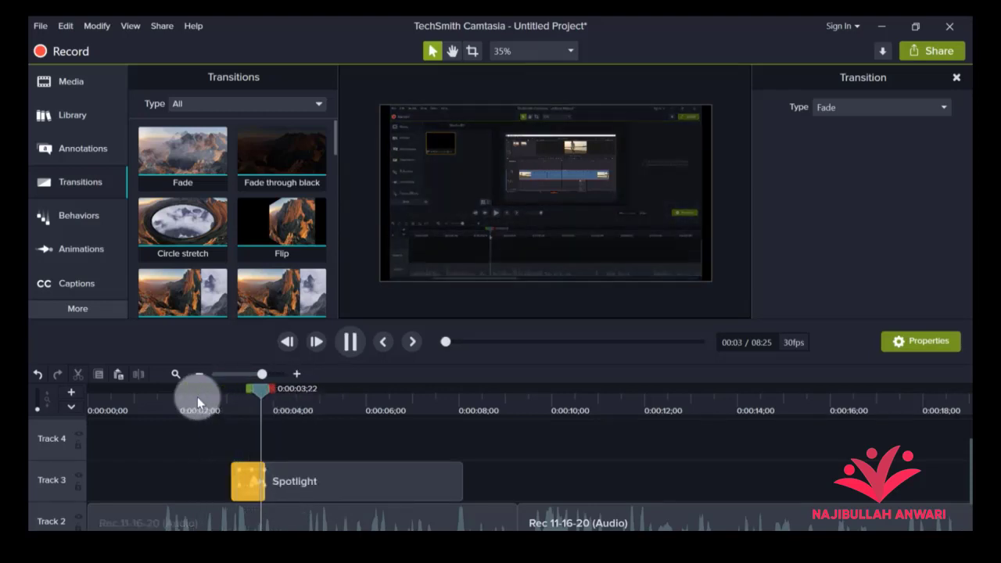
Stop playback and delete the Spotlight annotation from Track 3
{"action": "key", "text": "space"}
{"action": "left_click", "coordinate": [317, 482]}
{"action": "key", "text": "Delete"}
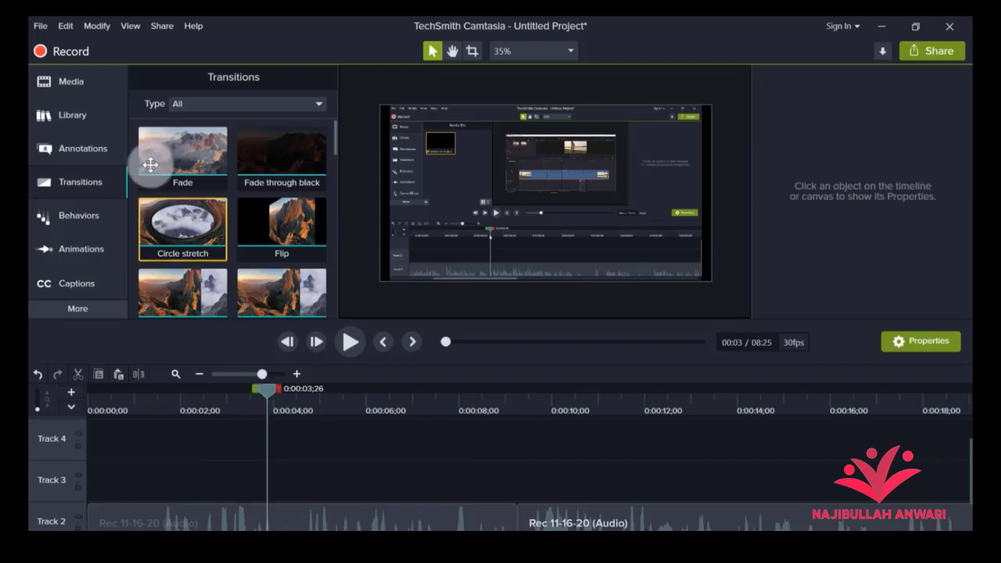
Add the Farm-01 image from the library's Icons > Buildings folder to Track 3, starting at about 0:00:03;23
{"action": "left_click", "coordinate": [92, 117]}
{"action": "scroll", "coordinate": [170, 179], "scroll_direction": "up", "scroll_amount": 2}
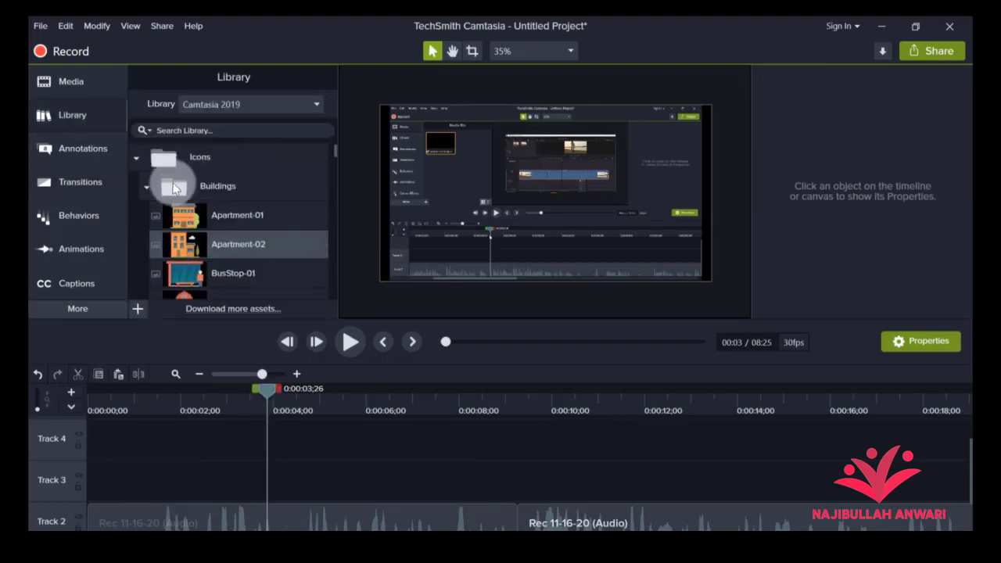
{"action": "left_click", "coordinate": [147, 186]}
{"action": "left_click", "coordinate": [136, 158]}
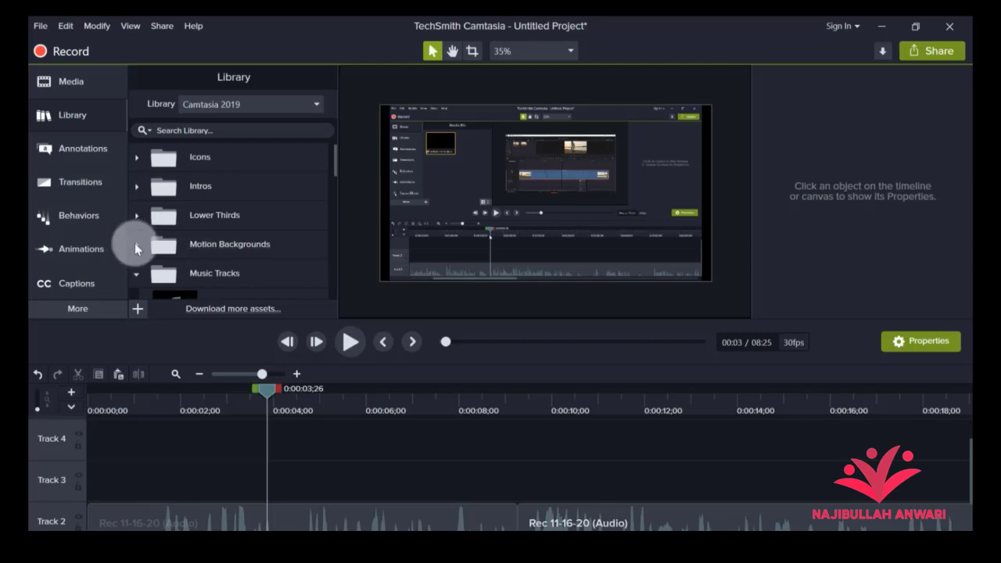
{"action": "left_click", "coordinate": [137, 159]}
{"action": "left_click", "coordinate": [144, 187]}
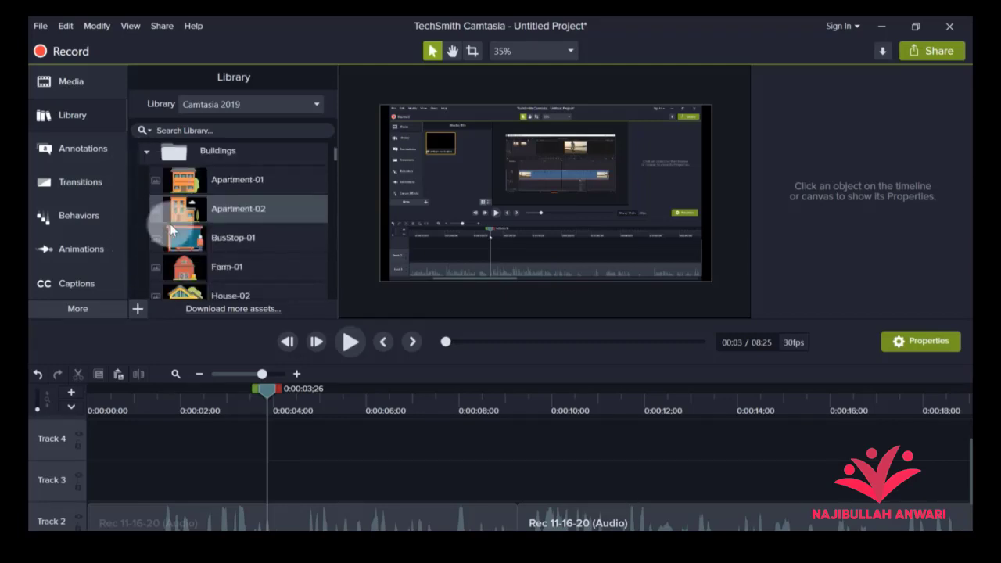
{"action": "scroll", "coordinate": [169, 223], "scroll_direction": "down", "scroll_amount": 1}
{"action": "left_click_drag", "start_coordinate": [174, 229], "coordinate": [254, 488]}
Play the timeline from about 0:00:02;25 to preview how the Farm-01 image appears without a transition
{"action": "left_click", "coordinate": [226, 384]}
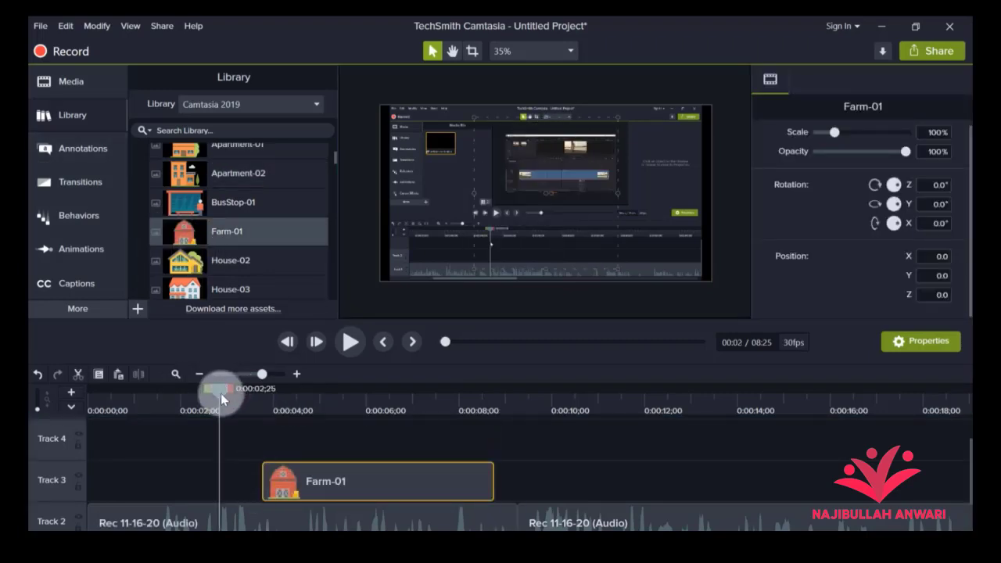
{"action": "key", "text": "space"}
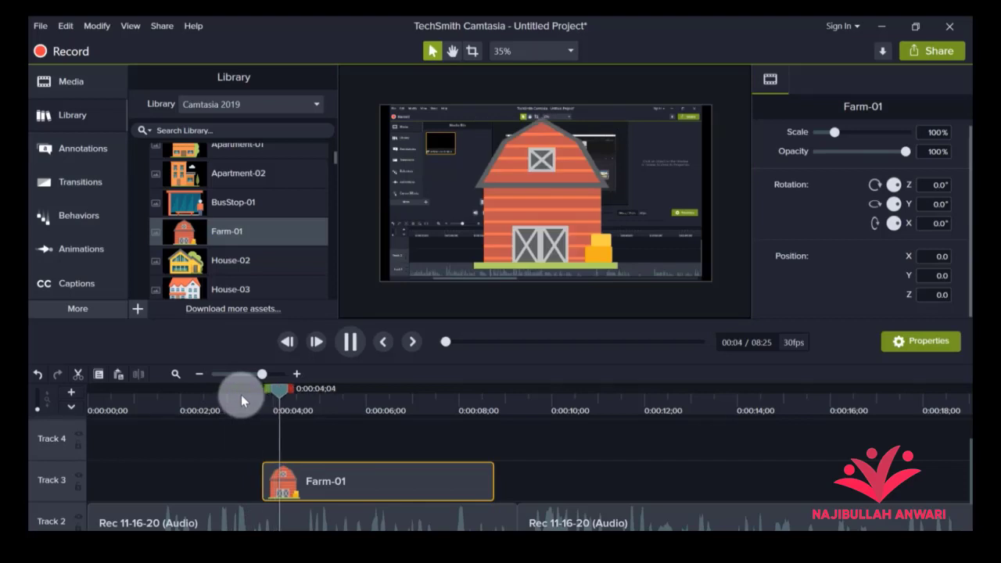
{"action": "left_click", "coordinate": [298, 402]}
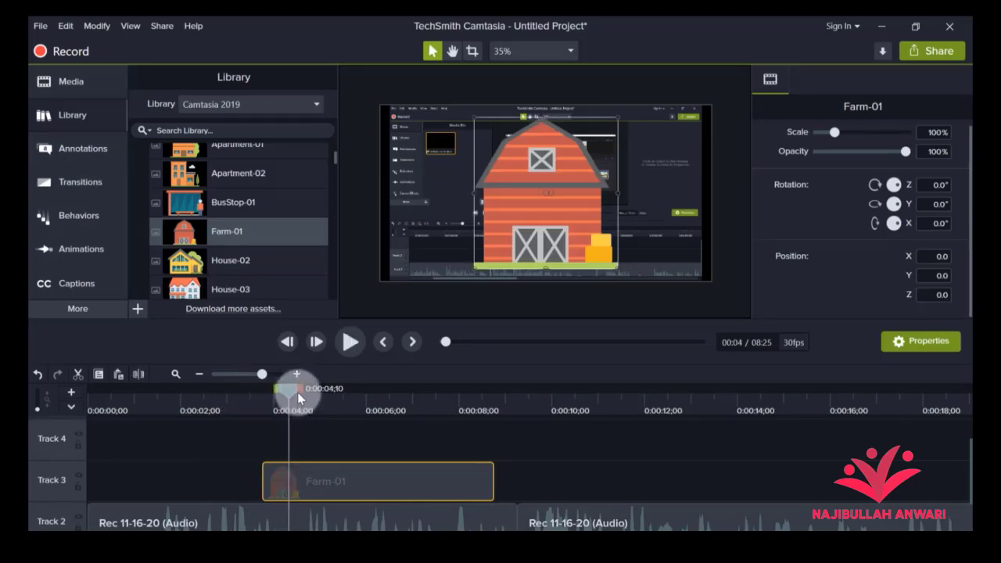
Add a Fade transition to the start of the Farm-01 clip on Track 3 and play it from about 0:00:03;18
{"action": "left_click_drag", "start_coordinate": [272, 398], "coordinate": [254, 391]}
{"action": "left_click", "coordinate": [69, 179]}
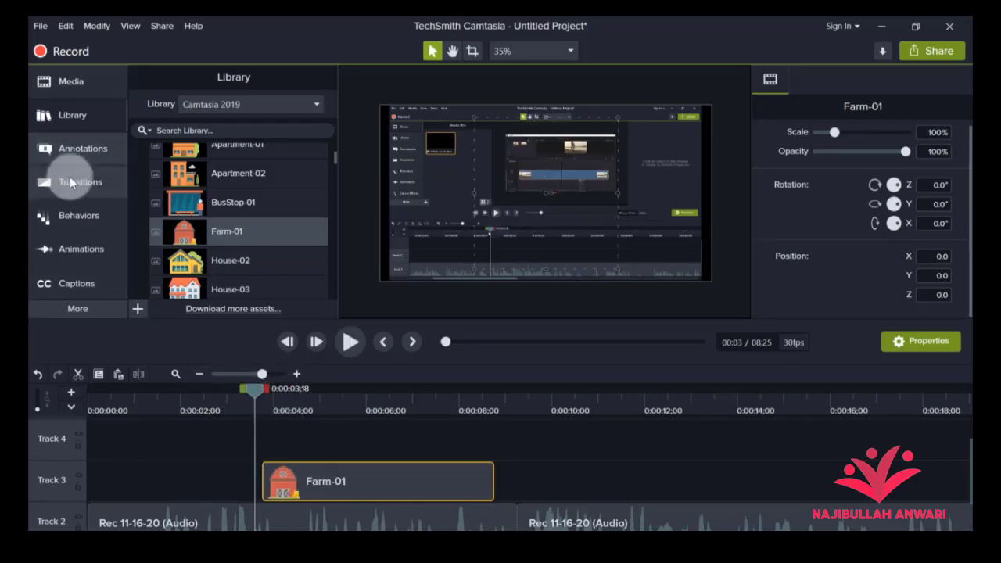
{"action": "left_click_drag", "start_coordinate": [173, 146], "coordinate": [274, 480]}
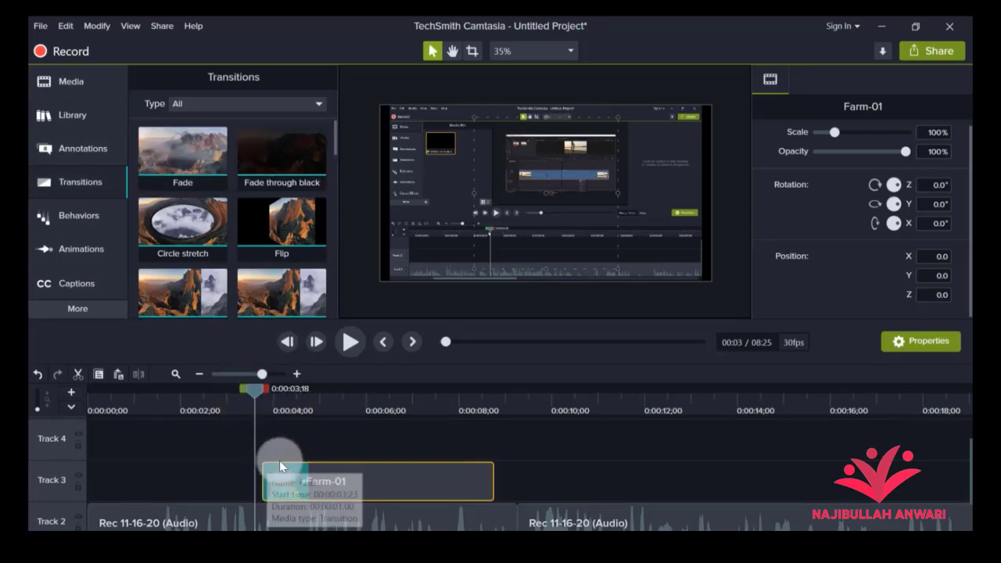
{"action": "key", "text": "space"}
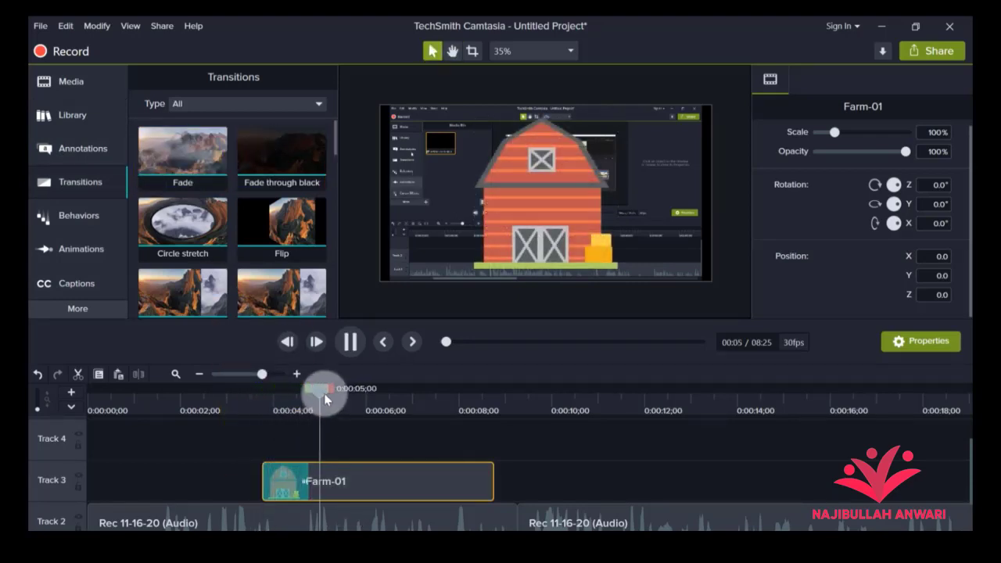
Return the playhead to about 0:00:03;10 and shorten the Fade transition at the start of the Farm-01 clip
{"action": "left_click_drag", "start_coordinate": [391, 389], "coordinate": [242, 412]}
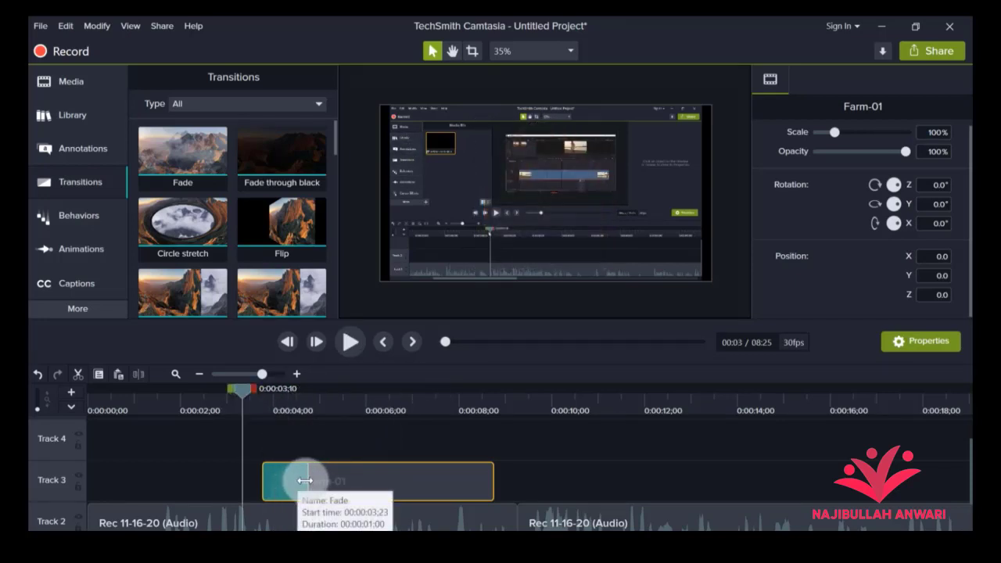
{"action": "mouse_move", "coordinate": [303, 480]}
{"action": "left_mouse_down"}
{"action": "mouse_move", "coordinate": [311, 486]}
{"action": "mouse_move", "coordinate": [293, 485]}
{"action": "left_mouse_up"}
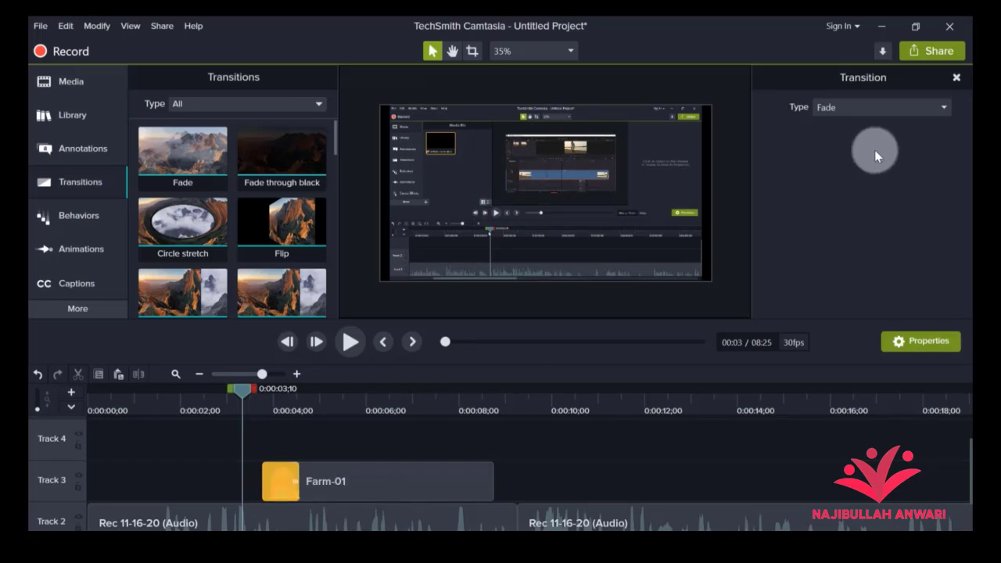
Review the type categories offered for the Farm-01 clip's Fade transition and browse the other available transitions
{"action": "left_click", "coordinate": [943, 106]}
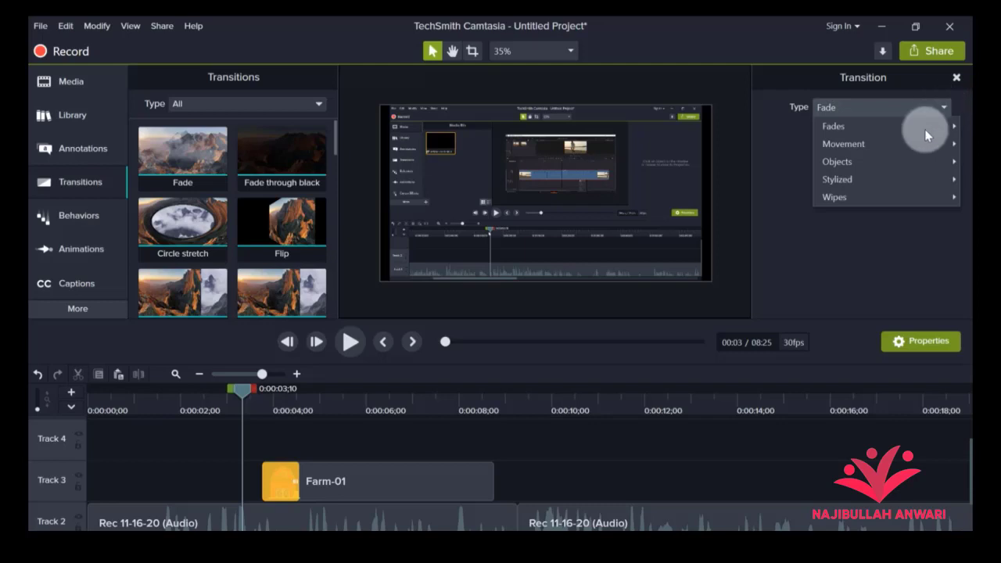
{"action": "left_click", "coordinate": [767, 177]}
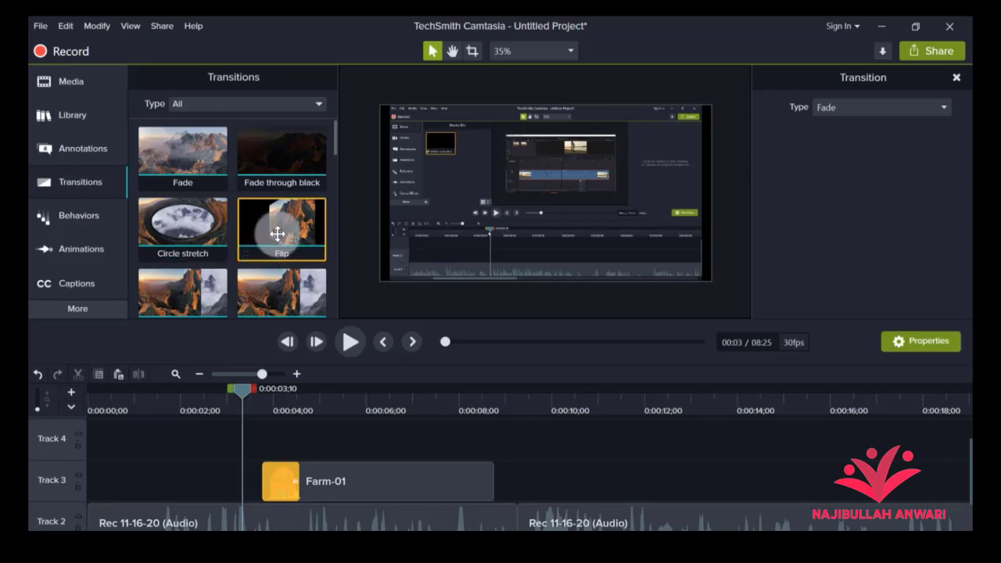
{"action": "scroll", "coordinate": [234, 227], "scroll_direction": "down", "scroll_amount": 5}
{"action": "scroll", "coordinate": [236, 253], "scroll_direction": "down", "scroll_amount": 2}
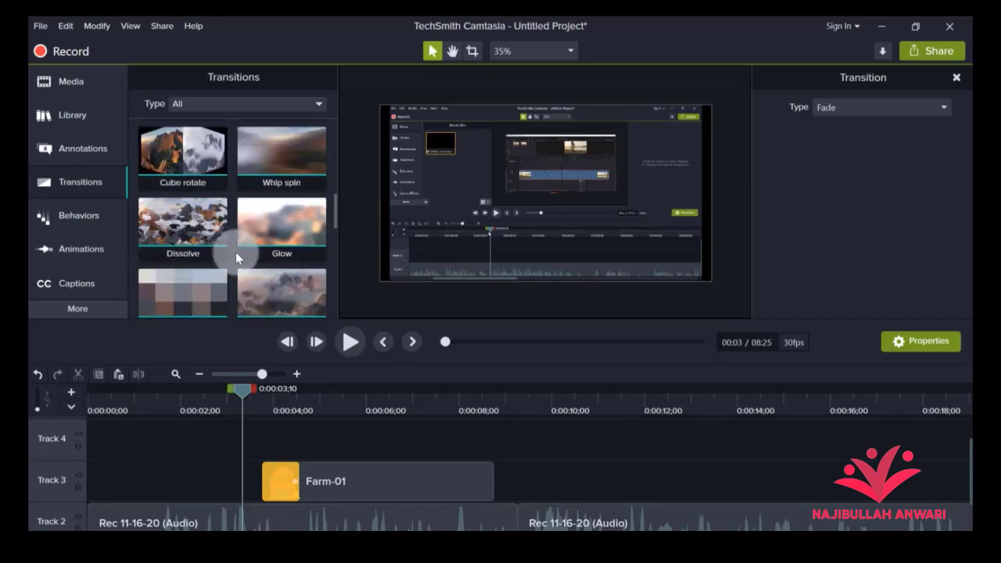
{"action": "scroll", "coordinate": [236, 252], "scroll_direction": "up", "scroll_amount": 5}
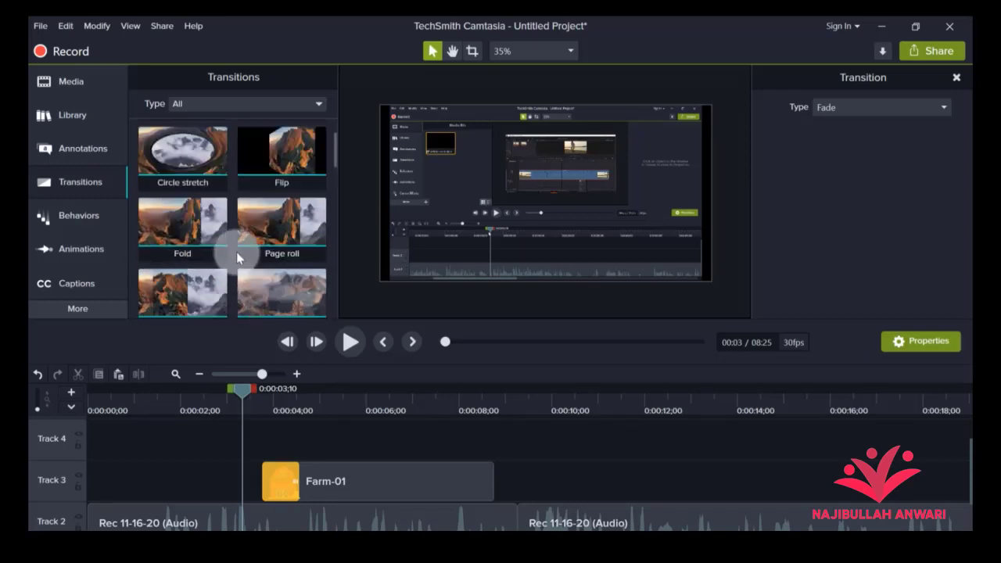